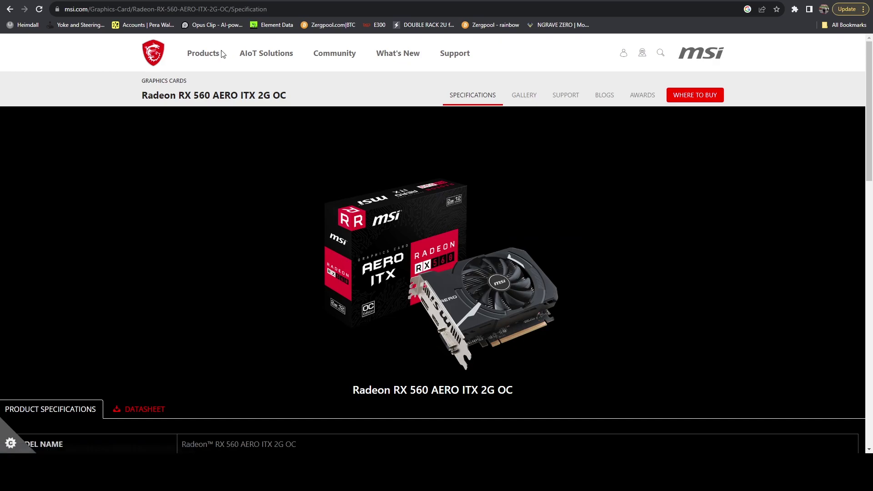
Return to the Rainbow Miner dashboard showing both 2 GB RX560 cards' temperature and power.
{"action": "key", "text": "ctrl+Tab"}
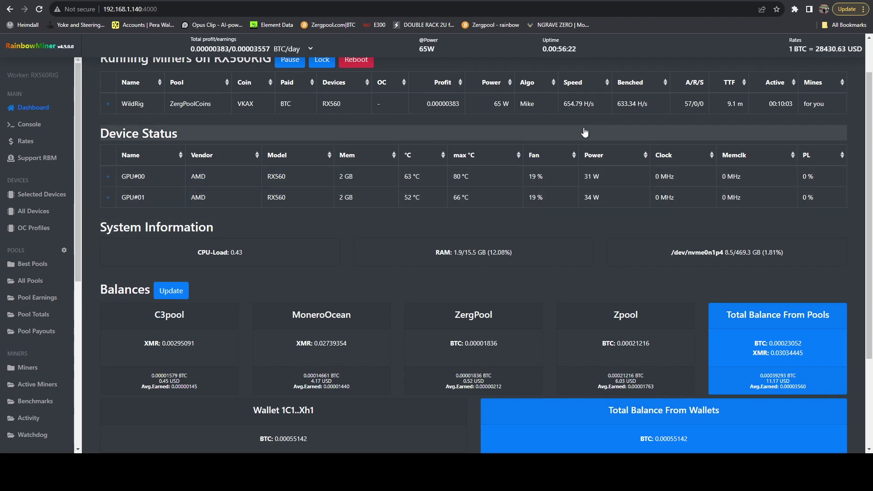
Highlight the GPU#00 fan speed reading on the dashboard.
{"action": "triple_click", "coordinate": [541, 177]}
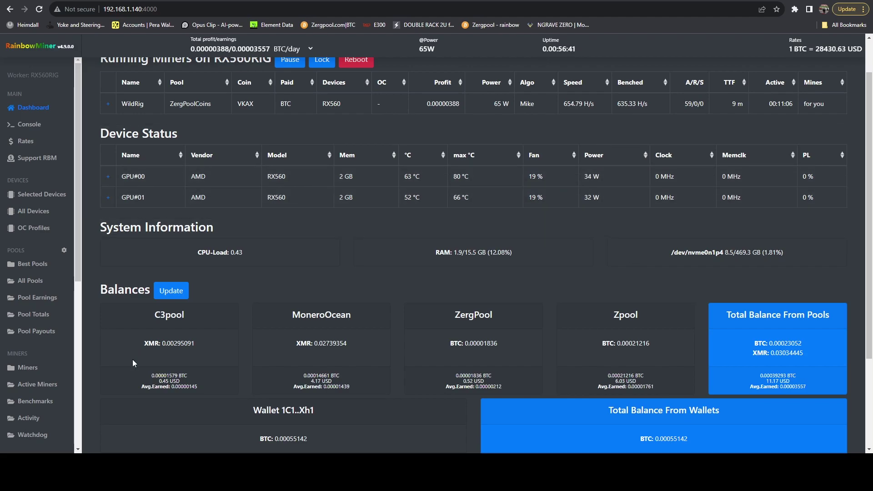
Open Benchmarks, filter Status to Ok, and sort ascending by Algorithm.
{"action": "left_click", "coordinate": [31, 401]}
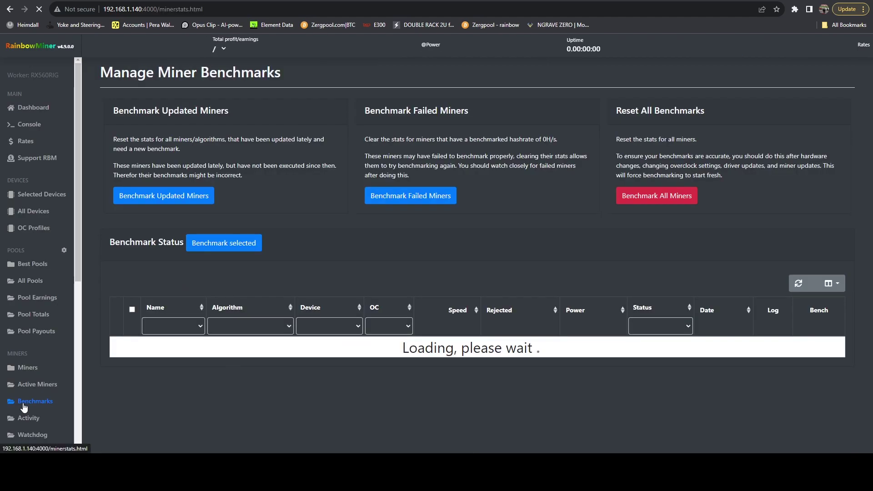
{"action": "scroll", "coordinate": [382, 220], "scroll_direction": "down", "scroll_amount": 3}
{"action": "left_click", "coordinate": [668, 190]}
{"action": "left_click", "coordinate": [657, 220]}
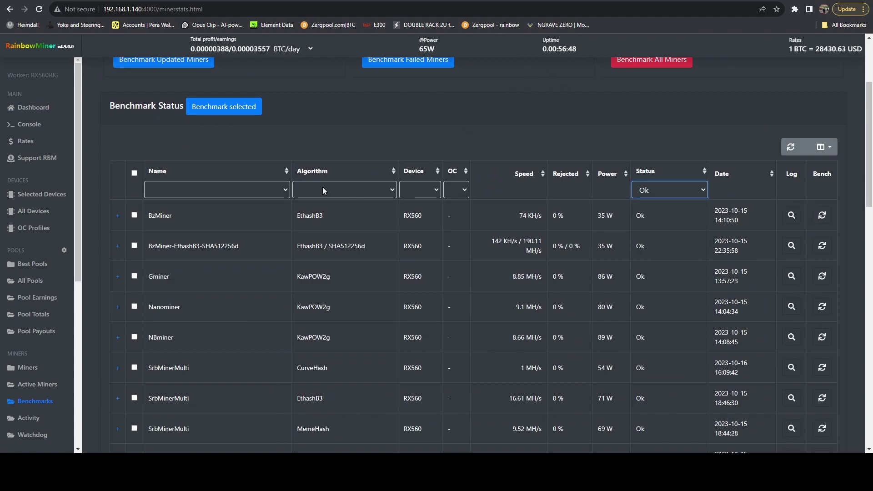
{"action": "left_click", "coordinate": [311, 172]}
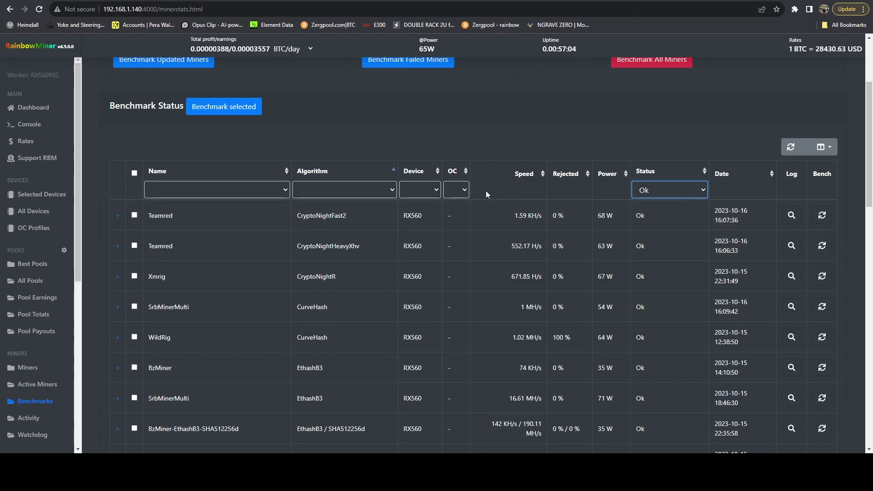
{"action": "left_click_drag", "start_coordinate": [530, 215], "coordinate": [516, 213]}
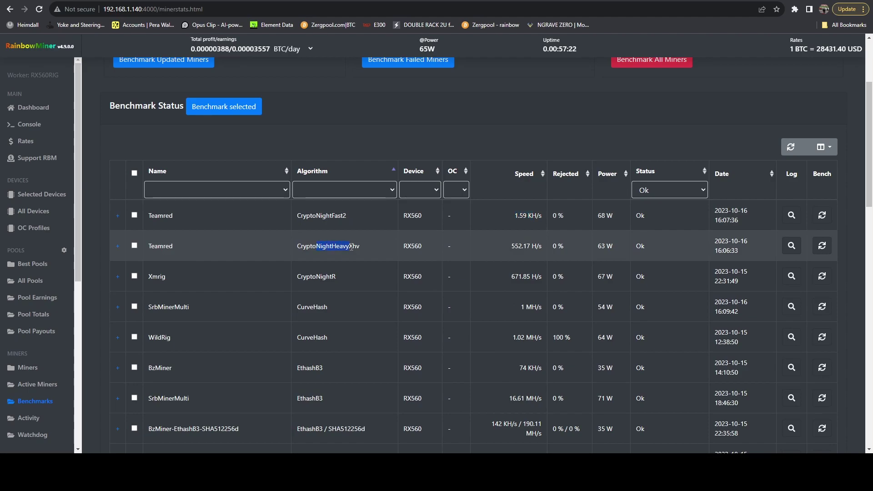
{"action": "left_click_drag", "start_coordinate": [351, 247], "coordinate": [359, 247]}
{"action": "left_click", "coordinate": [359, 247]}
{"action": "left_click_drag", "start_coordinate": [321, 244], "coordinate": [306, 246]}
{"action": "scroll", "coordinate": [342, 245], "scroll_direction": "down", "scroll_amount": 1}
{"action": "left_click_drag", "start_coordinate": [313, 240], "coordinate": [433, 234]}
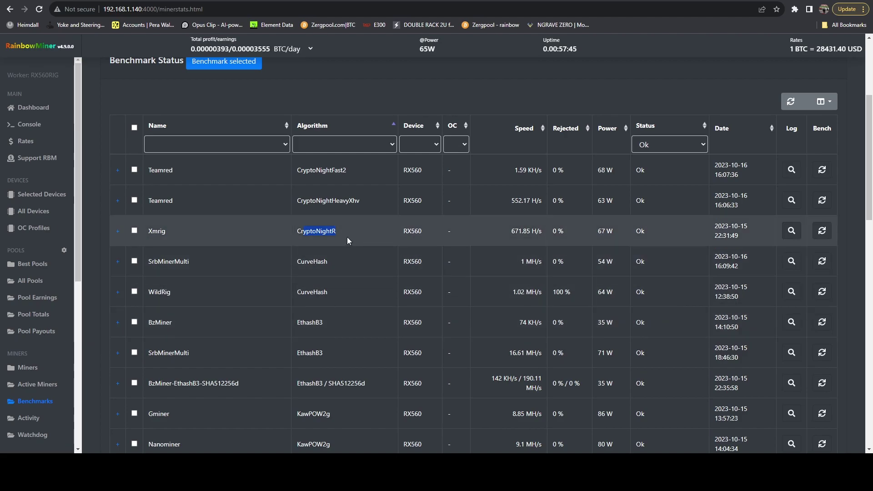
{"action": "left_click_drag", "start_coordinate": [591, 295], "coordinate": [321, 293]}
{"action": "scroll", "coordinate": [382, 155], "scroll_direction": "down", "scroll_amount": 3}
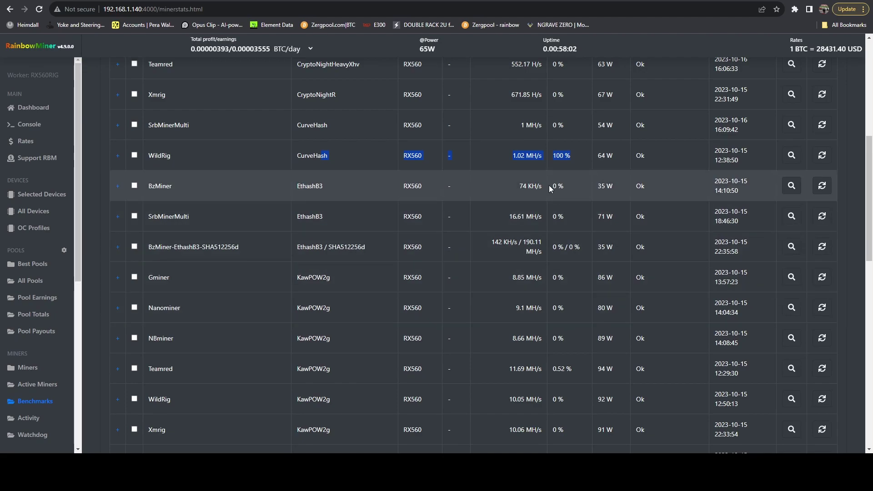
{"action": "left_click_drag", "start_coordinate": [520, 186], "coordinate": [530, 185]}
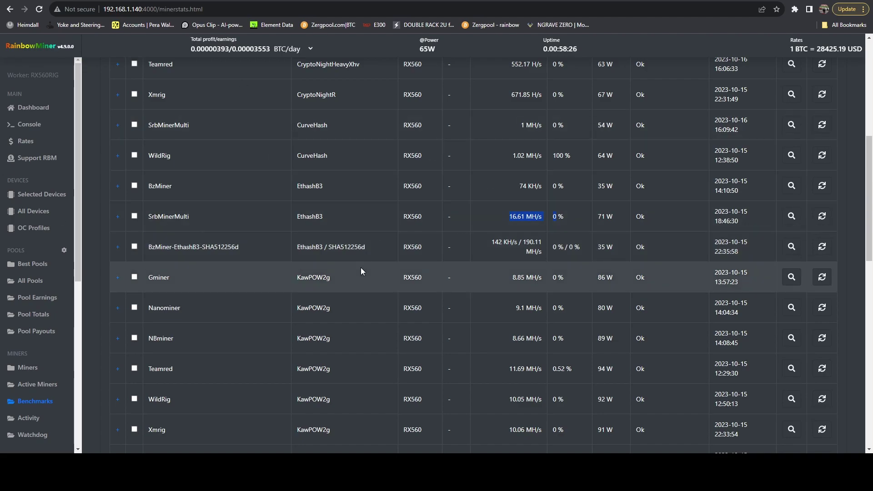
{"action": "double_click", "coordinate": [299, 251]}
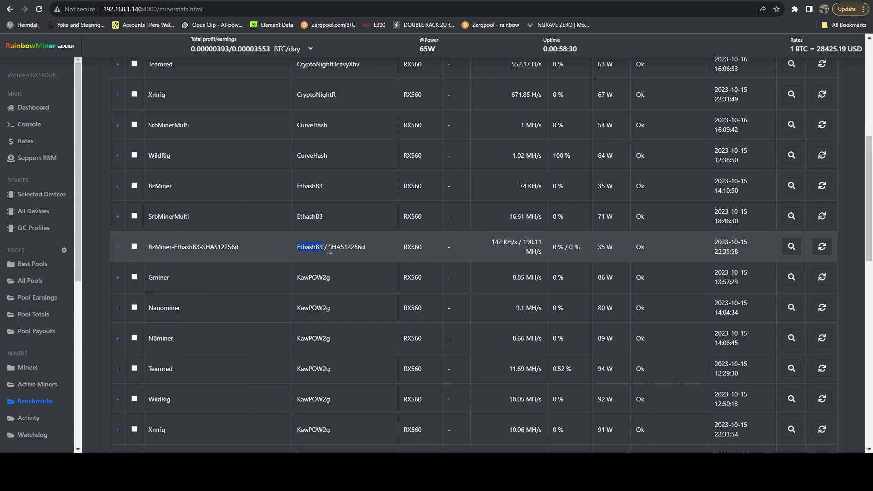
{"action": "left_click_drag", "start_coordinate": [359, 253], "coordinate": [366, 247]}
{"action": "left_click_drag", "start_coordinate": [492, 244], "coordinate": [529, 249]}
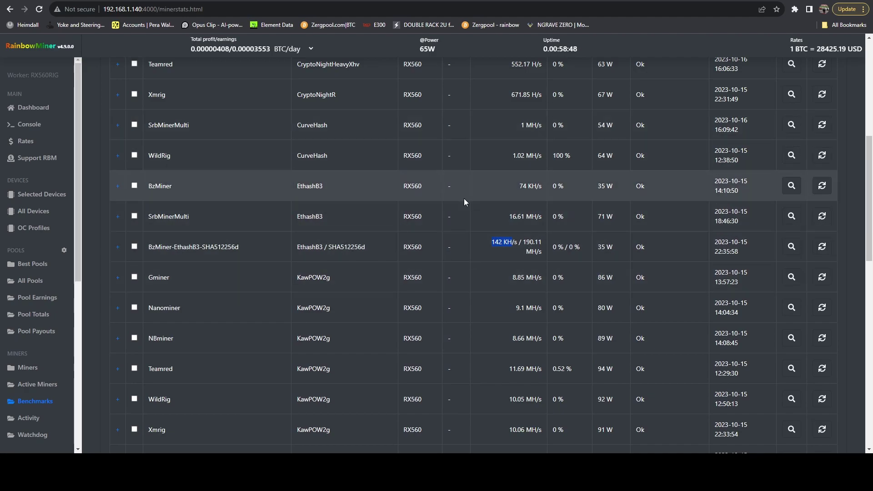
{"action": "scroll", "coordinate": [464, 198], "scroll_direction": "down", "scroll_amount": 2}
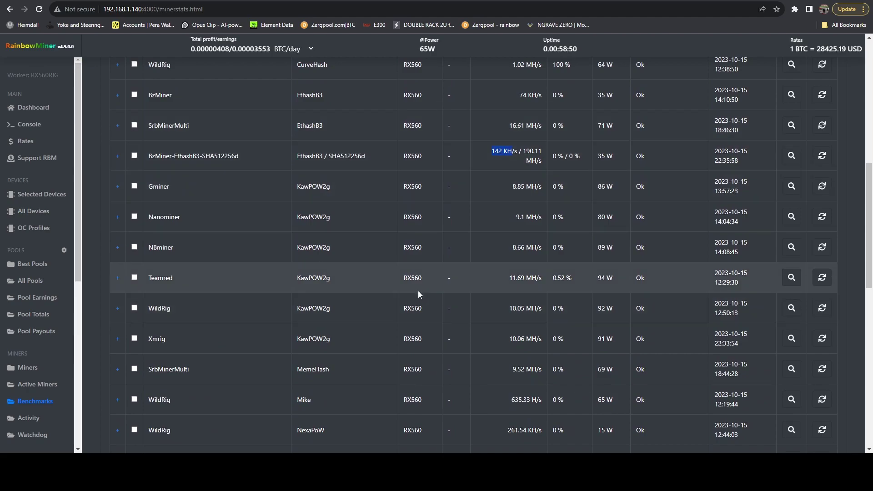
{"action": "scroll", "coordinate": [418, 291], "scroll_direction": "down", "scroll_amount": 1}
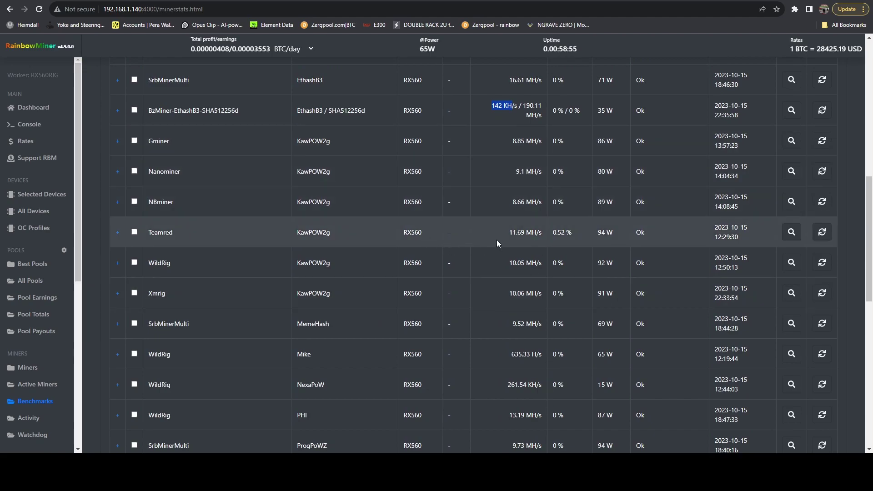
{"action": "double_click", "coordinate": [523, 234]}
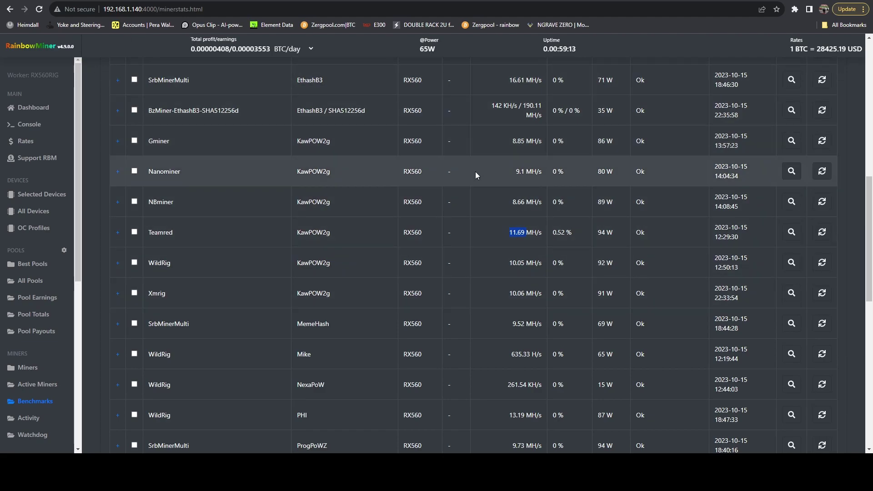
{"action": "scroll", "coordinate": [359, 191], "scroll_direction": "down", "scroll_amount": 2}
{"action": "scroll", "coordinate": [361, 209], "scroll_direction": "down", "scroll_amount": 1}
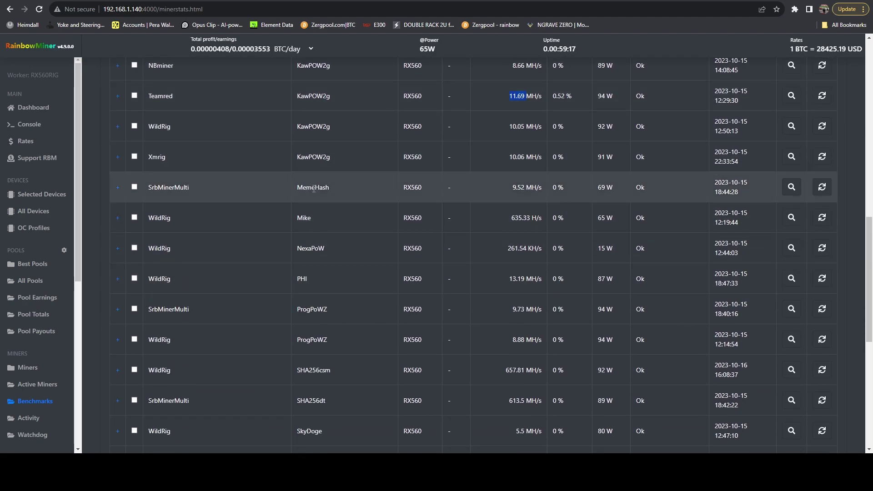
{"action": "left_click_drag", "start_coordinate": [312, 187], "coordinate": [541, 193]}
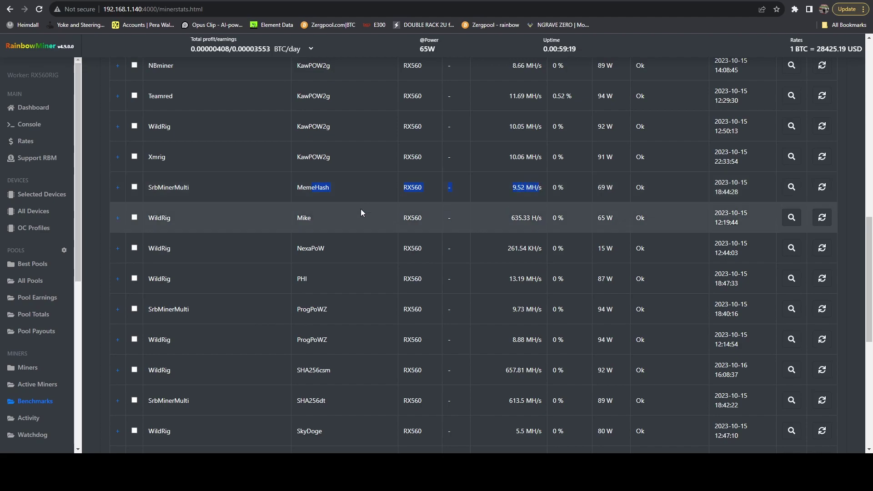
{"action": "left_click_drag", "start_coordinate": [304, 217], "coordinate": [300, 217]}
{"action": "left_click", "coordinate": [302, 218]}
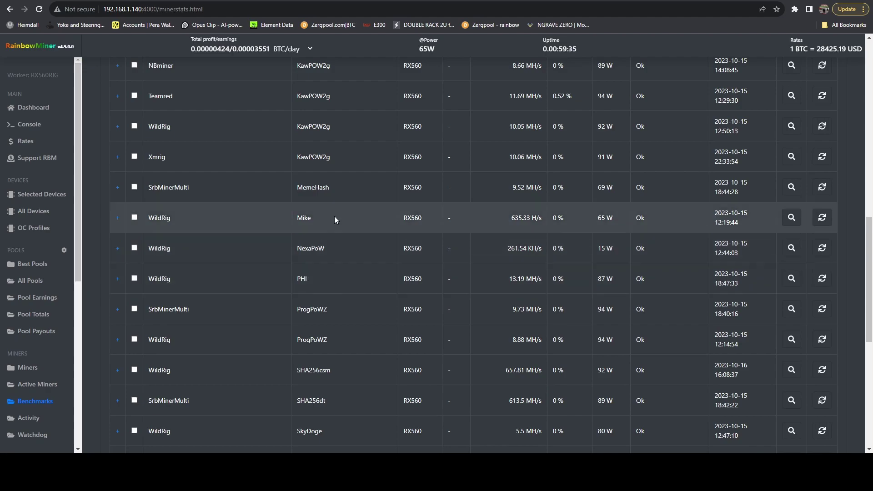
Scroll the benchmarks and highlight the VertHash hashrates 430.99 KH/s and 473.63 KH/s.
{"action": "scroll", "coordinate": [334, 214], "scroll_direction": "down", "scroll_amount": 1}
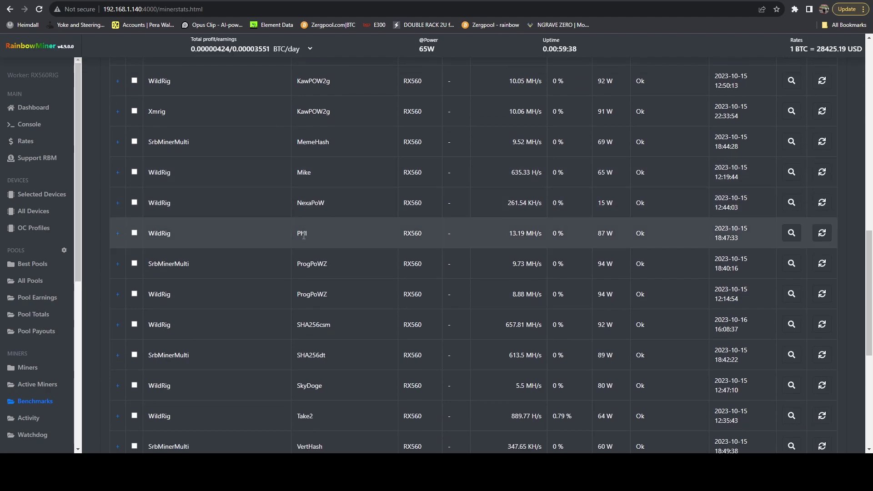
{"action": "scroll", "coordinate": [520, 220], "scroll_direction": "down", "scroll_amount": 3}
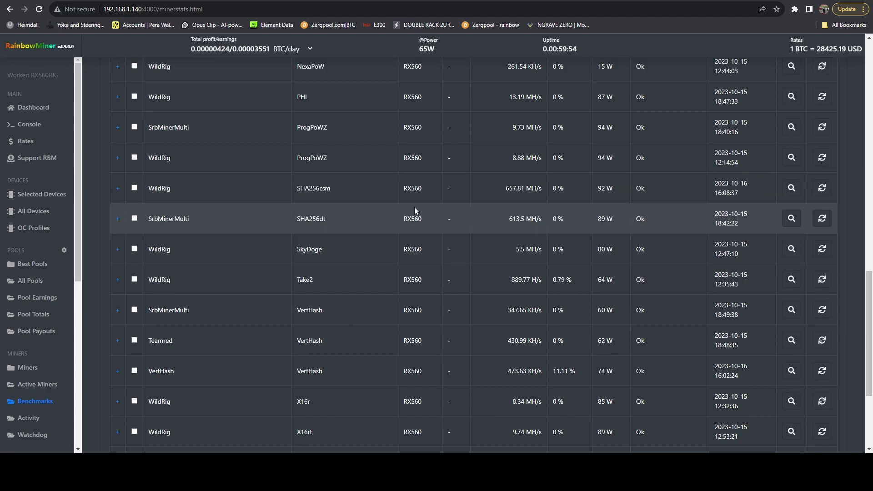
{"action": "scroll", "coordinate": [473, 252], "scroll_direction": "down", "scroll_amount": 2}
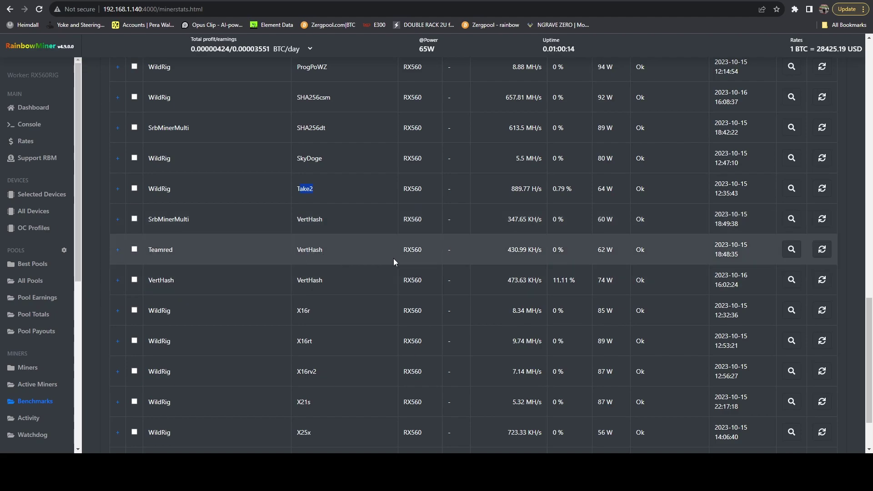
{"action": "mouse_move", "coordinate": [536, 251]}
{"action": "left_mouse_down"}
{"action": "mouse_move", "coordinate": [507, 256]}
{"action": "mouse_move", "coordinate": [526, 252]}
{"action": "left_mouse_up"}
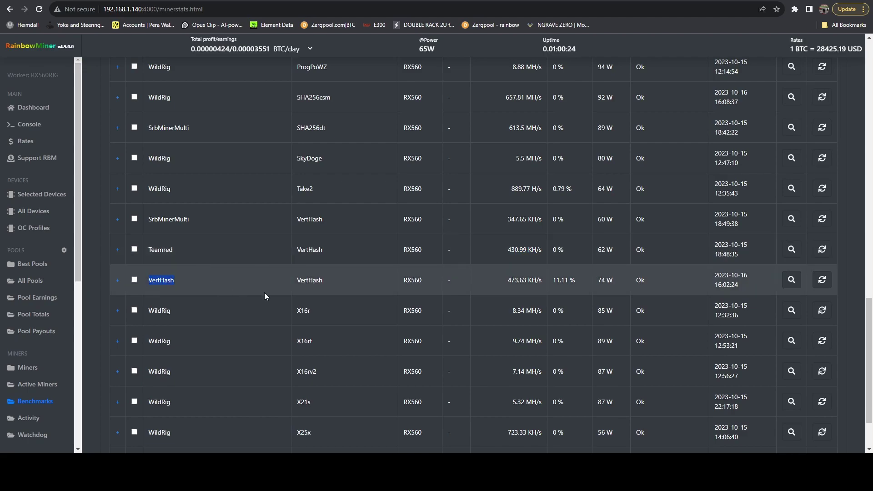
{"action": "left_click_drag", "start_coordinate": [506, 280], "coordinate": [530, 281]}
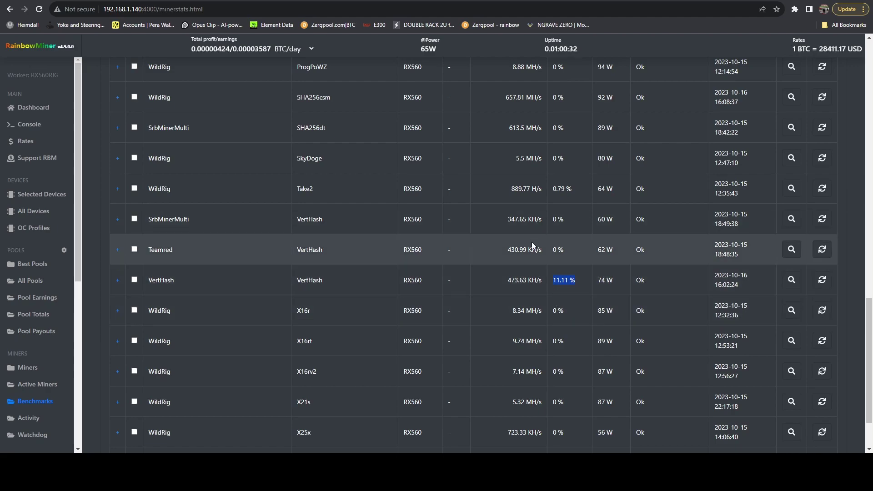
{"action": "left_click_drag", "start_coordinate": [517, 256], "coordinate": [480, 258]}
{"action": "scroll", "coordinate": [494, 222], "scroll_direction": "down", "scroll_amount": 2}
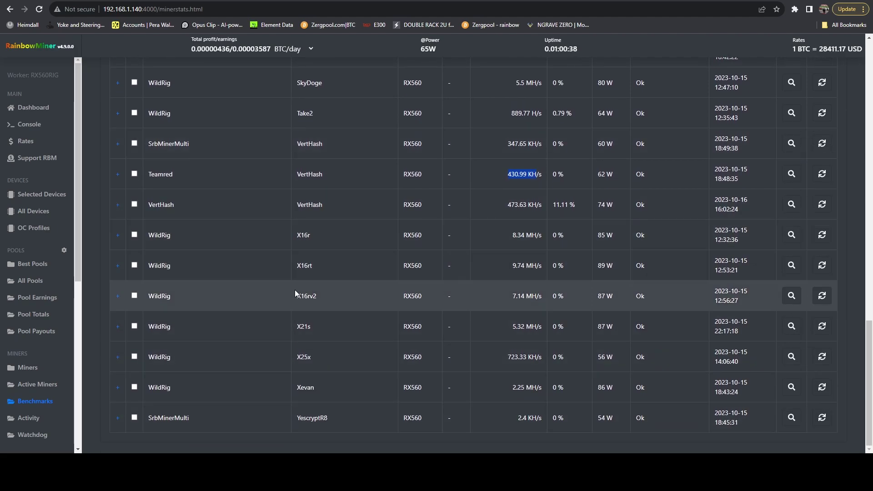
Highlight WildRig's 8.34 MH/s X16r, X25x 723.33 and YescryptR8 hashrates, then open Best Pools.
{"action": "left_click", "coordinate": [298, 232]}
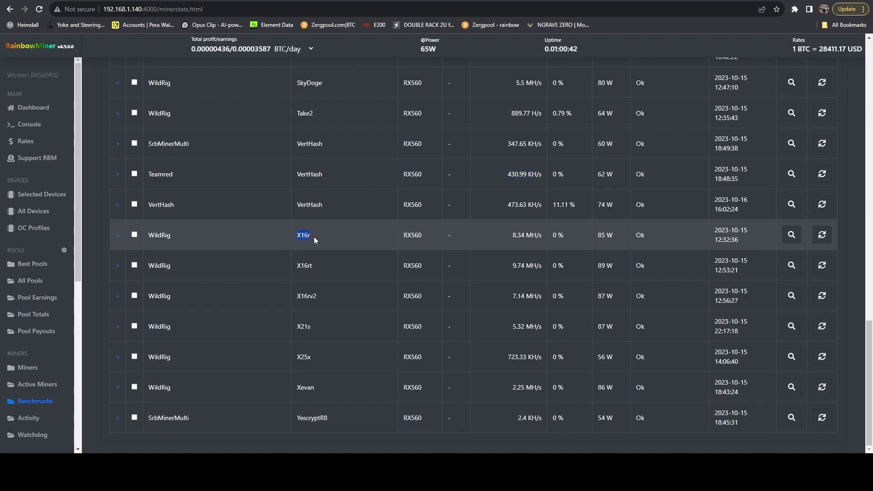
{"action": "left_click_drag", "start_coordinate": [532, 236], "coordinate": [512, 238]}
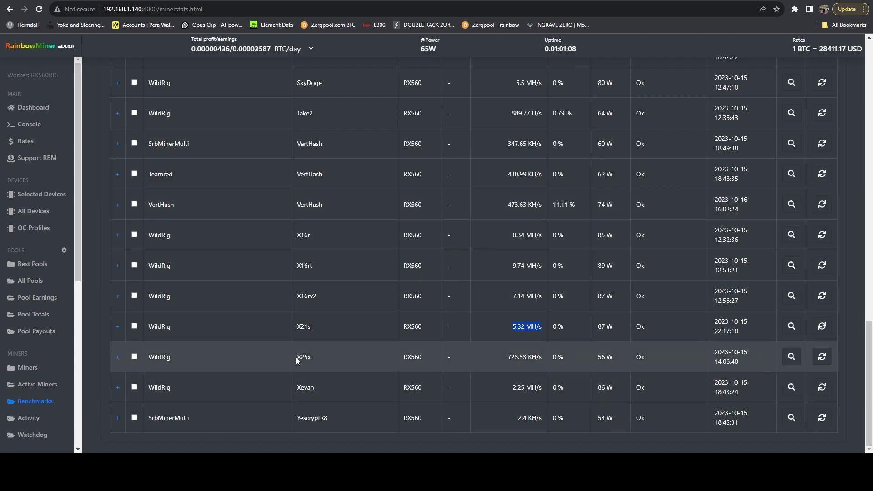
{"action": "left_click", "coordinate": [522, 324]}
{"action": "left_click_drag", "start_coordinate": [298, 360], "coordinate": [302, 361]}
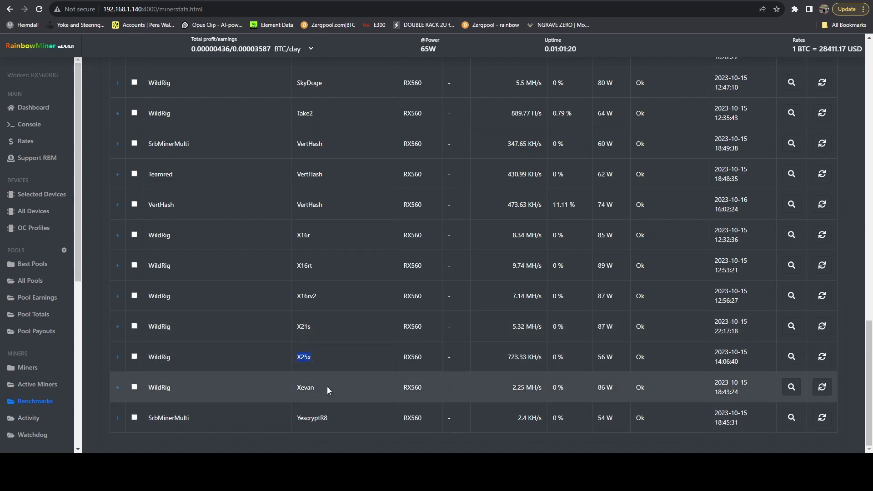
{"action": "left_click_drag", "start_coordinate": [528, 357], "coordinate": [495, 360]}
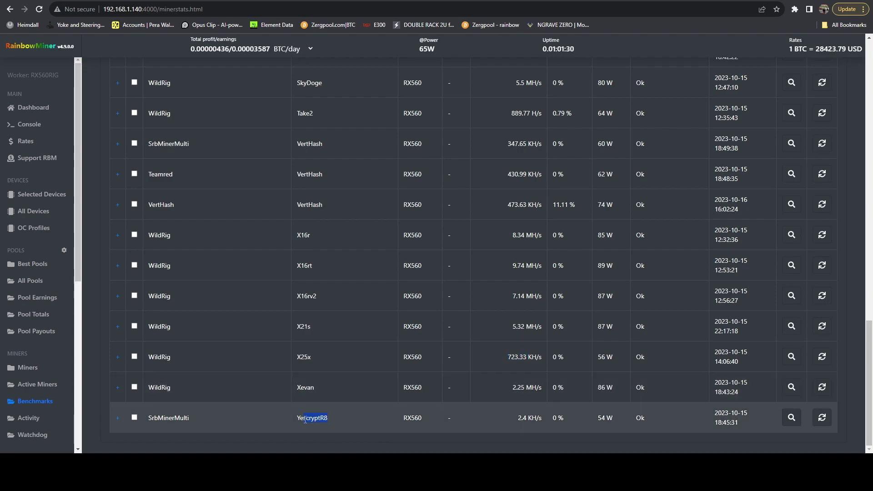
{"action": "left_click_drag", "start_coordinate": [541, 418], "coordinate": [534, 417]}
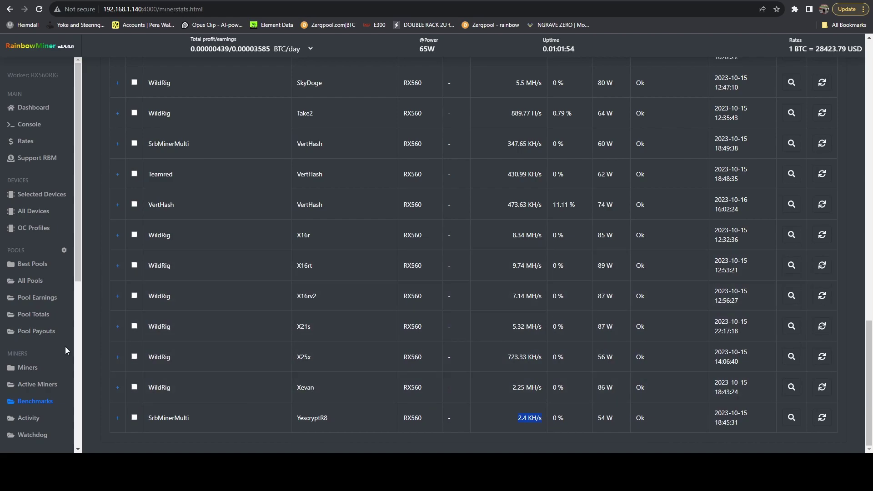
{"action": "scroll", "coordinate": [52, 316], "scroll_direction": "up", "scroll_amount": 2}
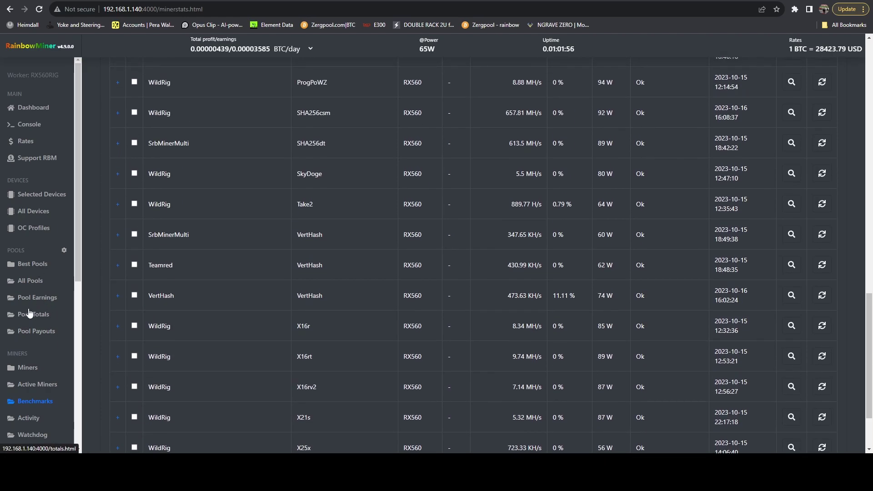
{"action": "left_click", "coordinate": [32, 265]}
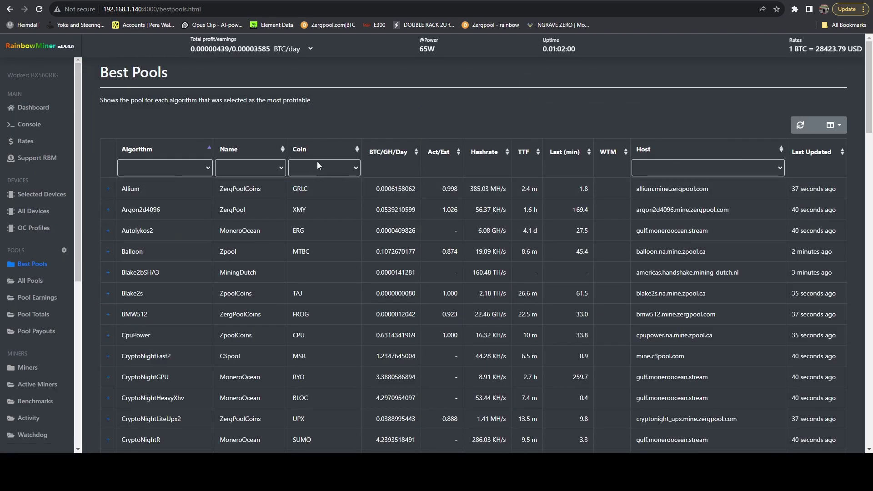
Filter Best Pools to Take2, leaving only ZpoolCoins mining RTC.
{"action": "left_click", "coordinate": [196, 166]}
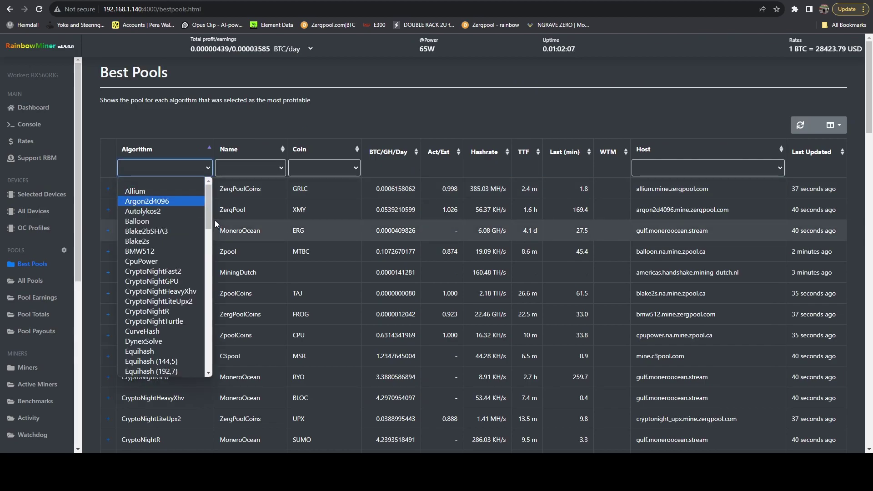
{"action": "left_click_drag", "start_coordinate": [211, 217], "coordinate": [214, 321]}
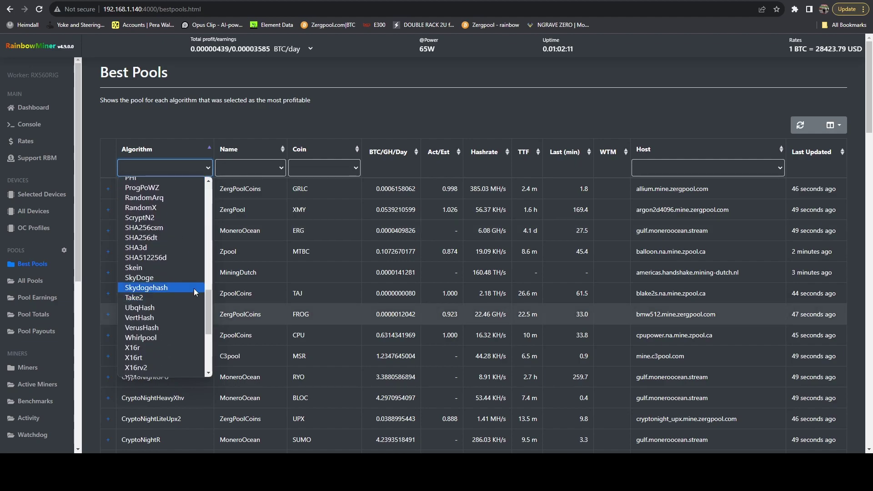
{"action": "left_click", "coordinate": [164, 296]}
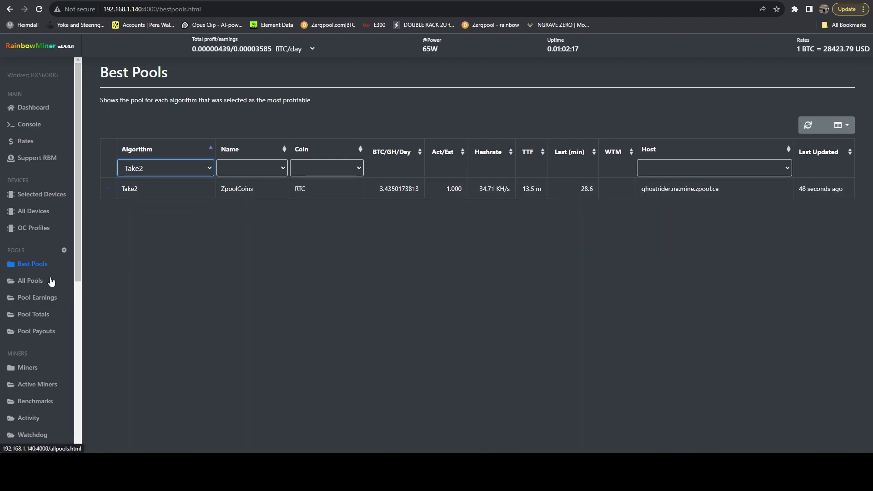
Open All Pools and set its Algorithm filter to Take2.
{"action": "left_click", "coordinate": [32, 282]}
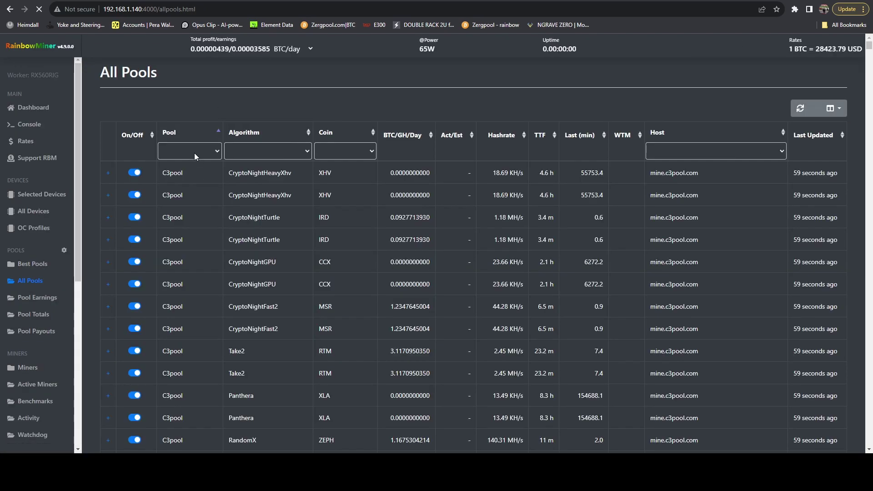
{"action": "left_click", "coordinate": [272, 154]}
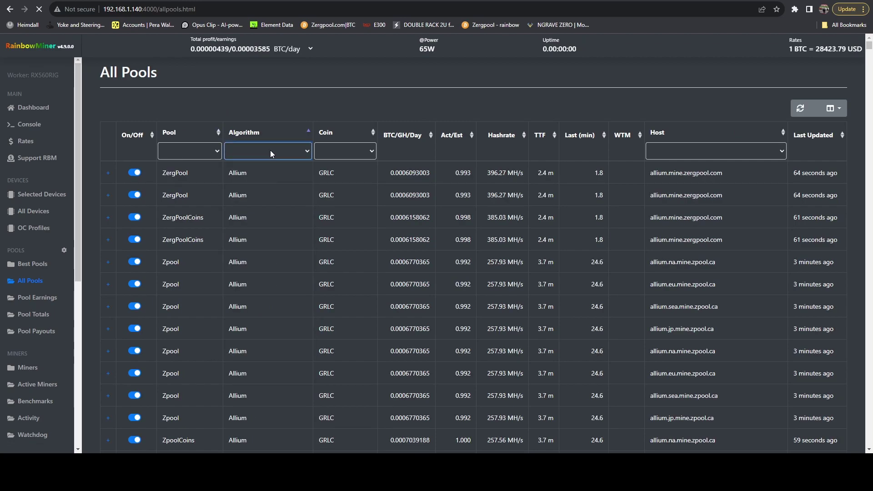
{"action": "left_click", "coordinate": [270, 150]}
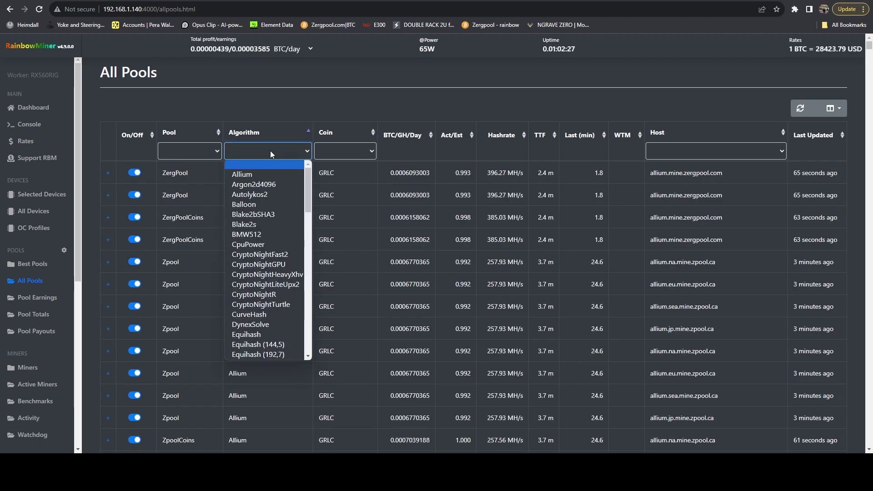
{"action": "scroll", "coordinate": [284, 262], "scroll_direction": "down", "scroll_amount": 10}
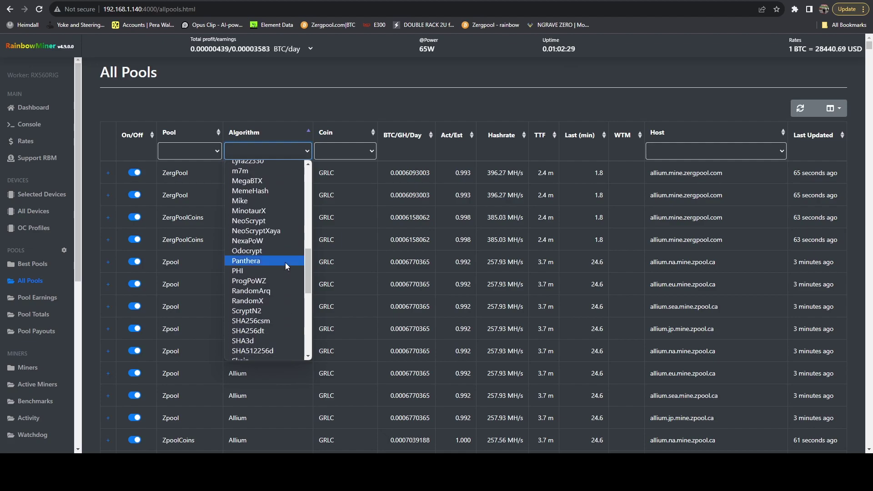
{"action": "scroll", "coordinate": [285, 266], "scroll_direction": "down", "scroll_amount": 2}
{"action": "left_click", "coordinate": [244, 206]}
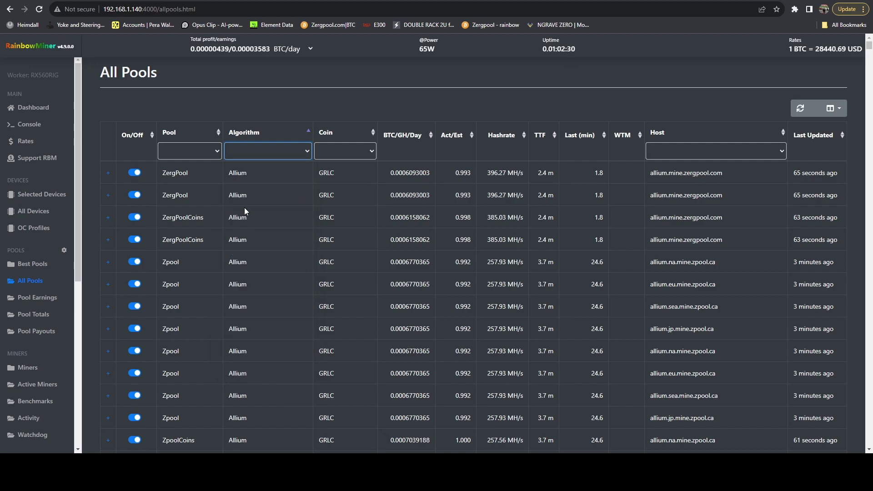
Sort the Take2 pools by coin and scroll through the MiningDutch, ZergPool and Zpool rows.
{"action": "left_click", "coordinate": [354, 155]}
{"action": "left_click", "coordinate": [362, 148]}
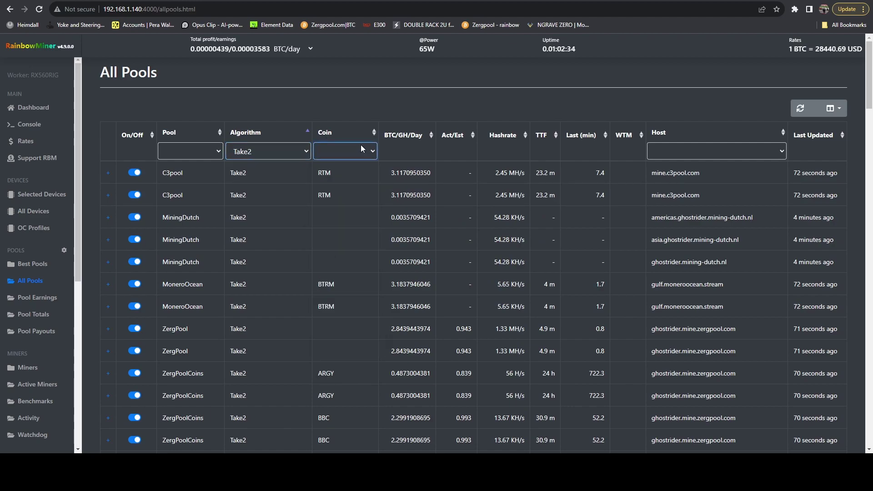
{"action": "left_click", "coordinate": [325, 132]}
{"action": "scroll", "coordinate": [348, 195], "scroll_direction": "down", "scroll_amount": 8}
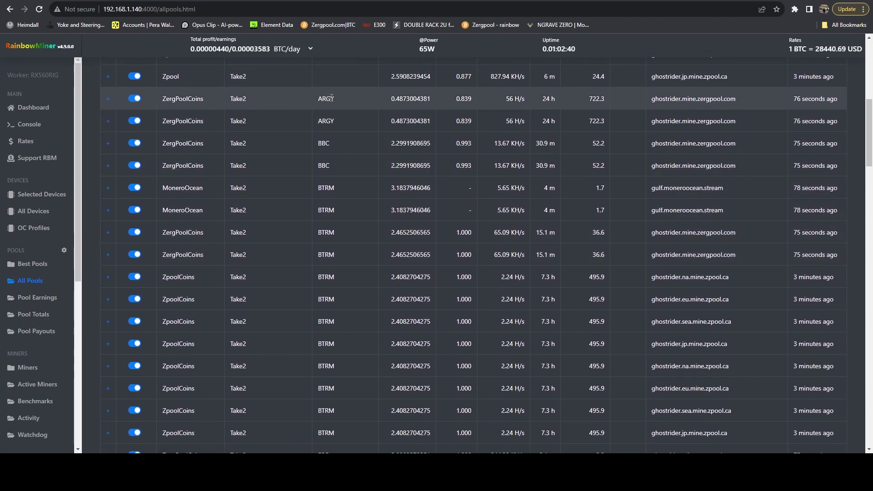
{"action": "scroll", "coordinate": [343, 150], "scroll_direction": "down", "scroll_amount": 1}
{"action": "scroll", "coordinate": [343, 143], "scroll_direction": "down", "scroll_amount": 4}
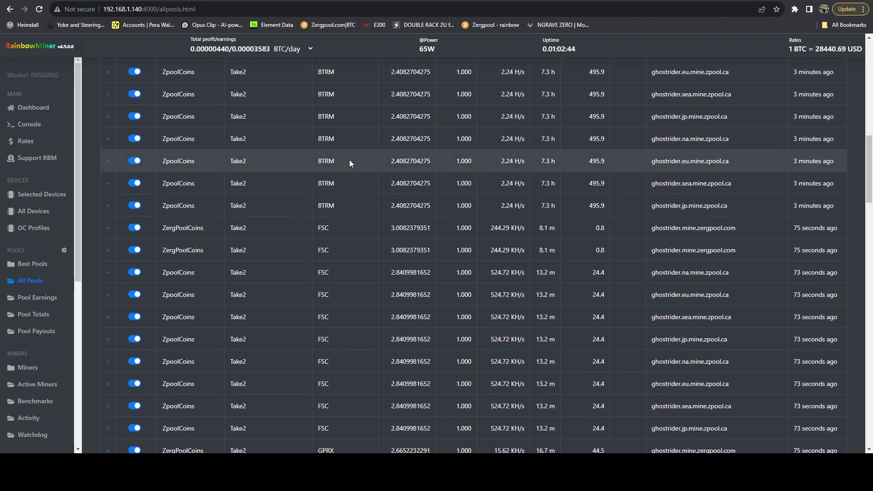
{"action": "scroll", "coordinate": [348, 225], "scroll_direction": "down", "scroll_amount": 5}
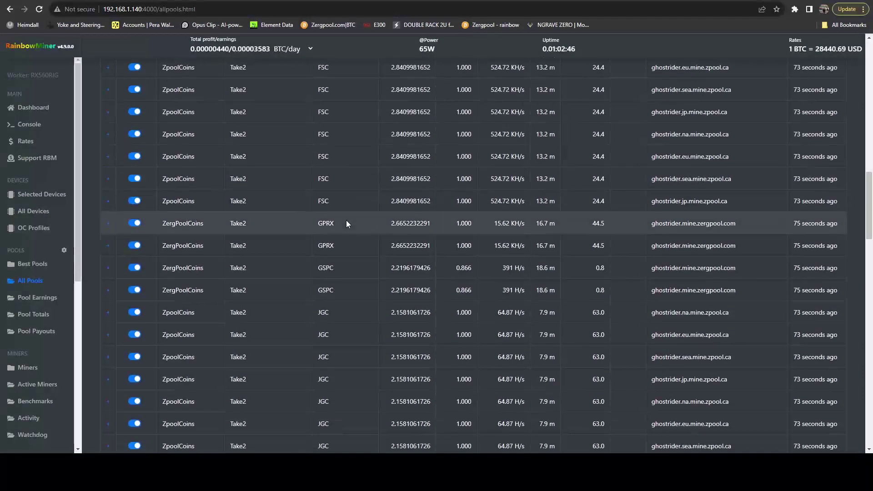
{"action": "scroll", "coordinate": [347, 225], "scroll_direction": "down", "scroll_amount": 2}
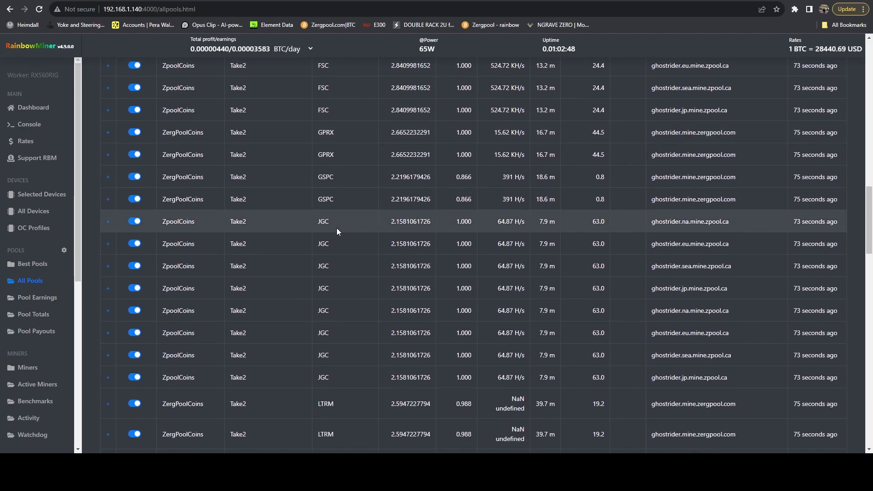
{"action": "scroll", "coordinate": [334, 223], "scroll_direction": "down", "scroll_amount": 3}
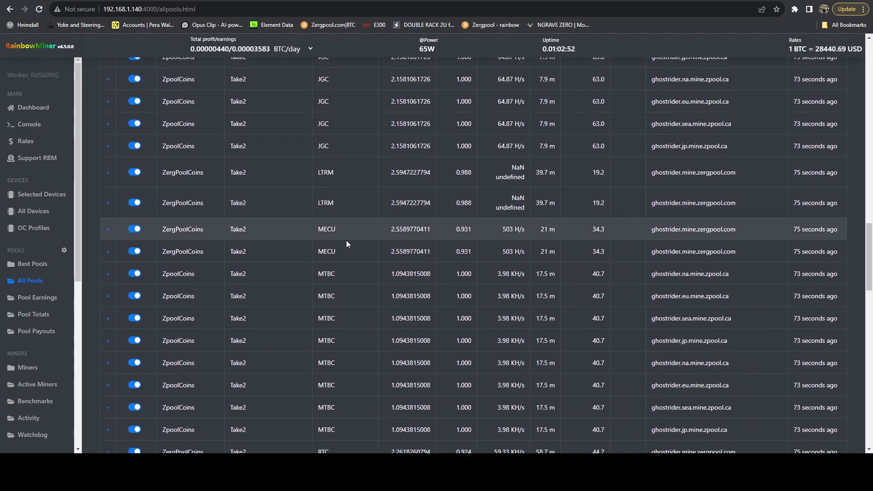
{"action": "scroll", "coordinate": [341, 227], "scroll_direction": "down", "scroll_amount": 4}
{"action": "scroll", "coordinate": [343, 244], "scroll_direction": "down", "scroll_amount": 5}
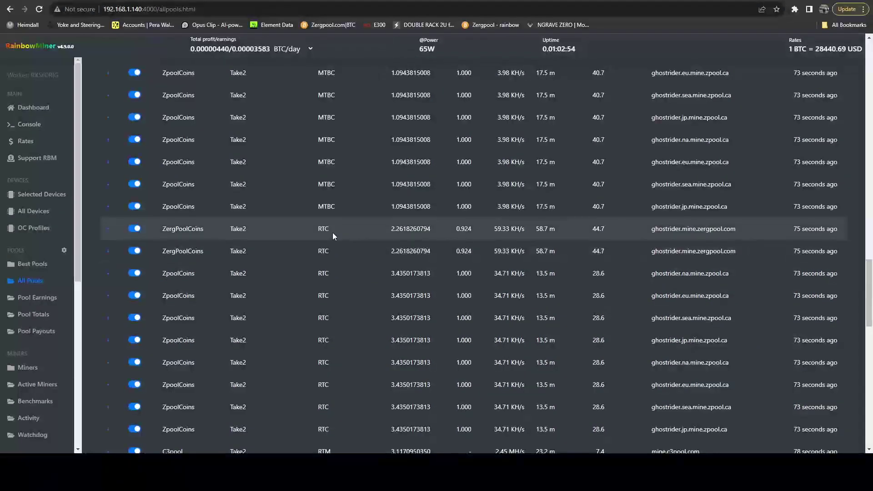
{"action": "scroll", "coordinate": [332, 234], "scroll_direction": "down", "scroll_amount": 8}
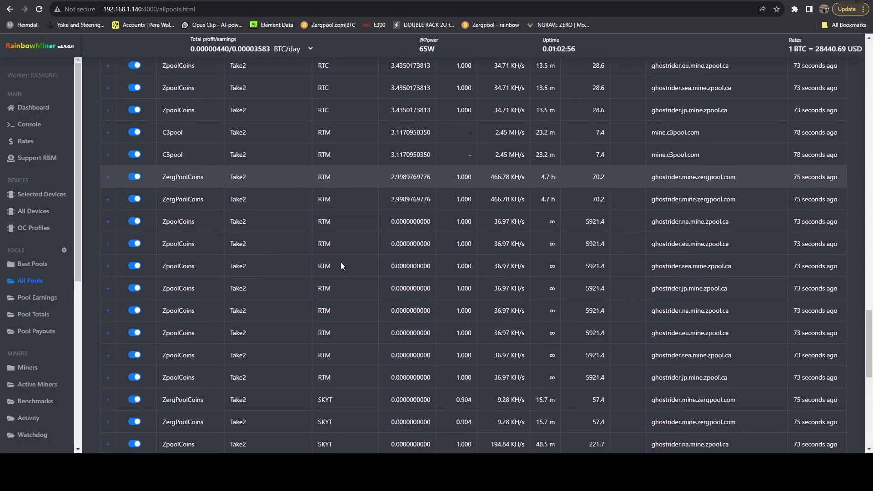
{"action": "scroll", "coordinate": [350, 259], "scroll_direction": "down", "scroll_amount": 4}
{"action": "scroll", "coordinate": [350, 262], "scroll_direction": "down", "scroll_amount": 3}
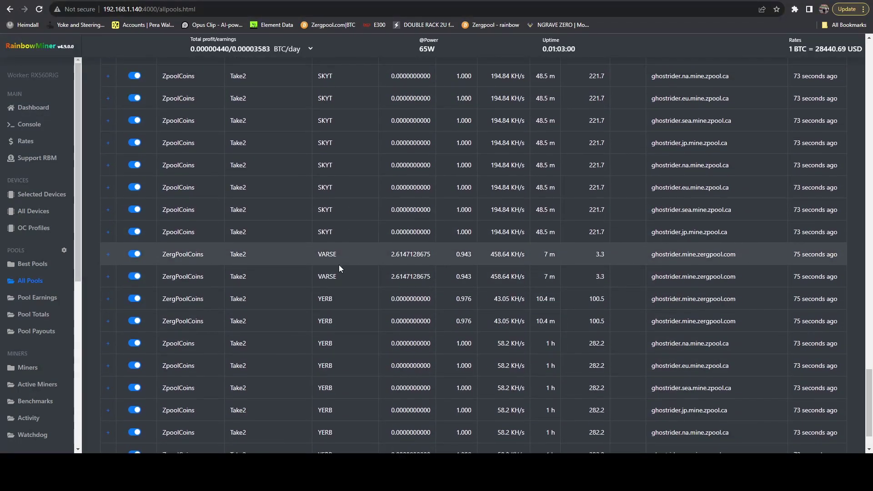
{"action": "scroll", "coordinate": [390, 187], "scroll_direction": "up", "scroll_amount": 12}
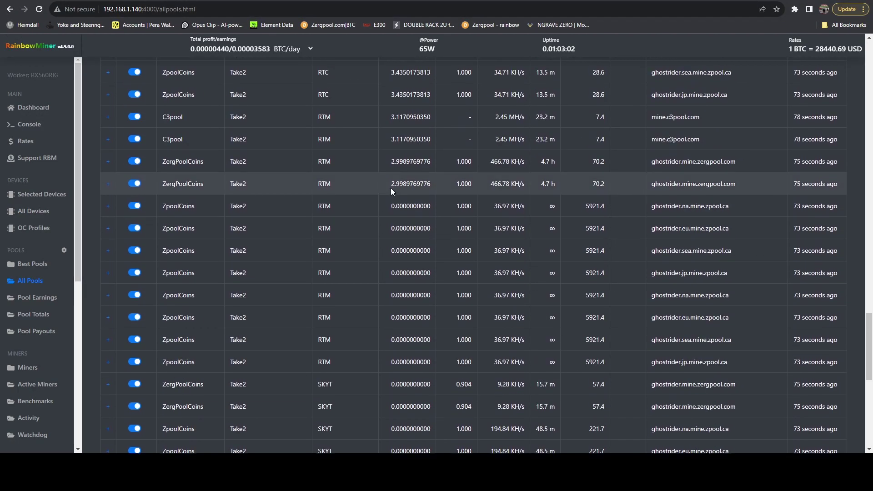
{"action": "scroll", "coordinate": [355, 236], "scroll_direction": "up", "scroll_amount": 15}
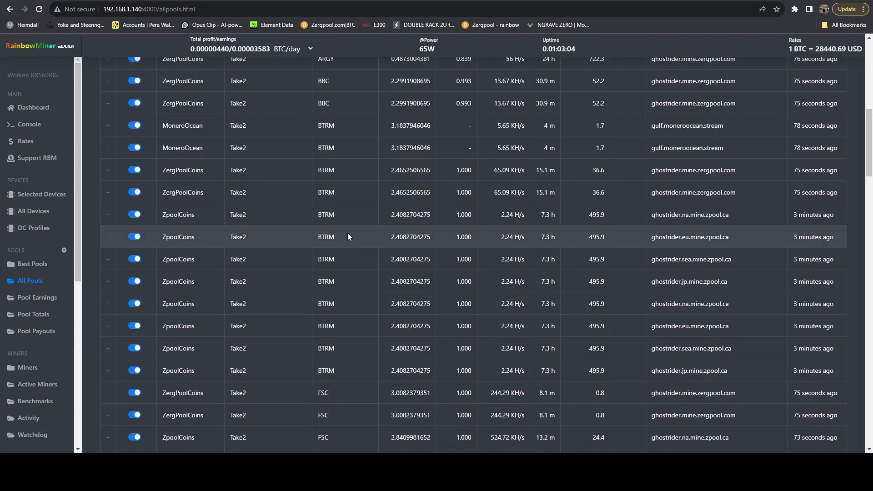
{"action": "scroll", "coordinate": [356, 262], "scroll_direction": "up", "scroll_amount": 10}
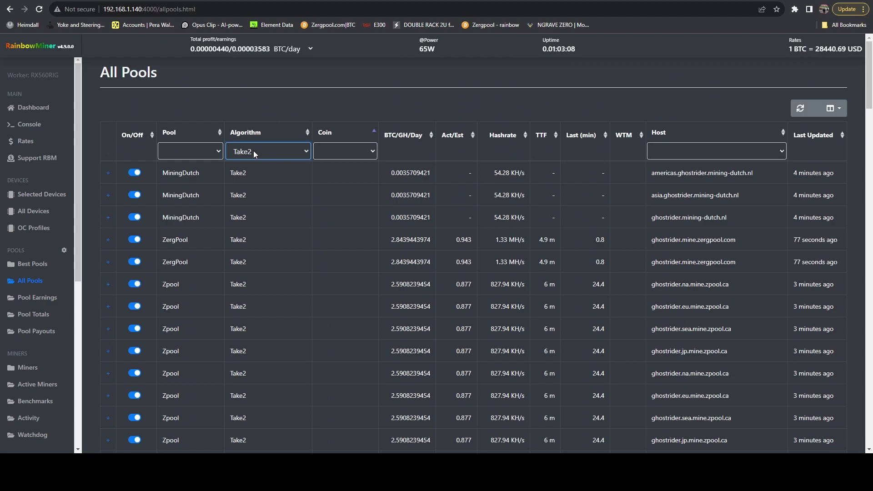
Filter All Pools to Mike, then switch the Algorithm filter to KawPOW2g.
{"action": "left_click", "coordinate": [253, 151]}
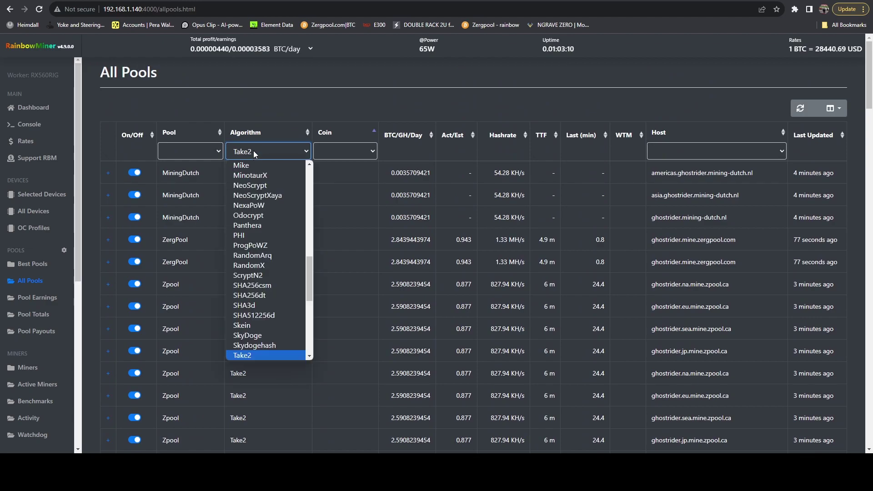
{"action": "left_click", "coordinate": [252, 165]}
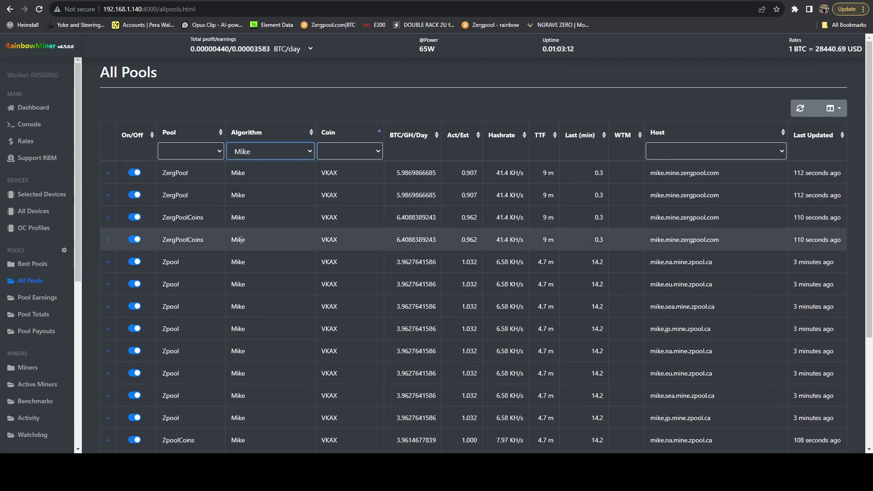
{"action": "scroll", "coordinate": [337, 272], "scroll_direction": "down", "scroll_amount": 3}
{"action": "scroll", "coordinate": [344, 262], "scroll_direction": "up", "scroll_amount": 3}
{"action": "left_click", "coordinate": [269, 151]}
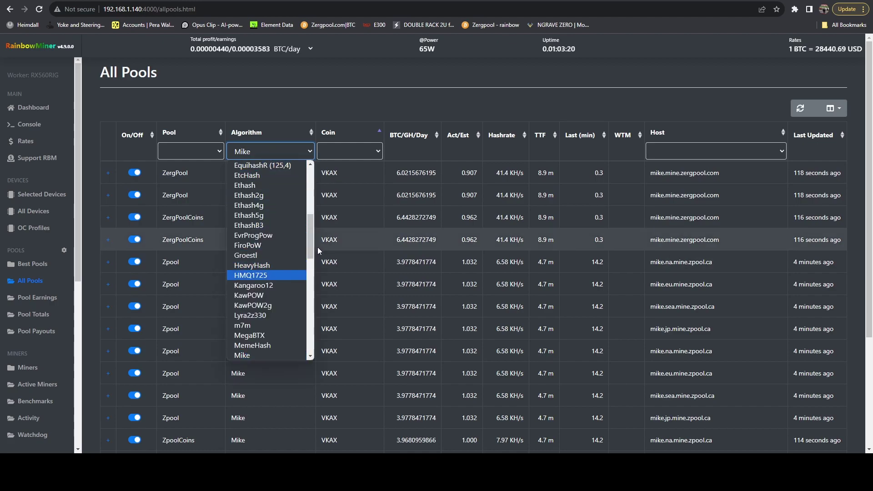
{"action": "mouse_move", "coordinate": [313, 243]}
{"action": "left_mouse_down"}
{"action": "mouse_move", "coordinate": [312, 288]}
{"action": "mouse_move", "coordinate": [311, 250]}
{"action": "left_mouse_up"}
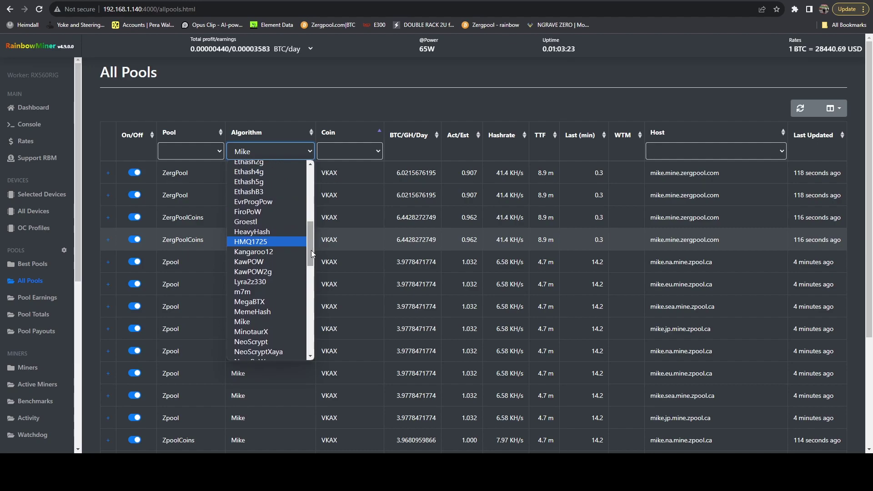
{"action": "left_click", "coordinate": [256, 272]}
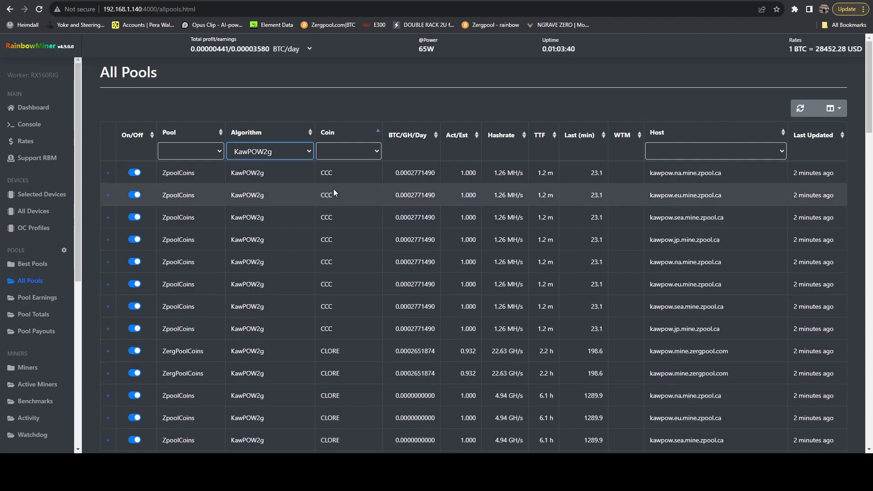
{"action": "scroll", "coordinate": [356, 84], "scroll_direction": "down", "scroll_amount": 3}
{"action": "scroll", "coordinate": [357, 287], "scroll_direction": "down", "scroll_amount": 2}
{"action": "scroll", "coordinate": [350, 236], "scroll_direction": "down", "scroll_amount": 2}
{"action": "scroll", "coordinate": [334, 260], "scroll_direction": "down", "scroll_amount": 5}
{"action": "scroll", "coordinate": [332, 245], "scroll_direction": "down", "scroll_amount": 1}
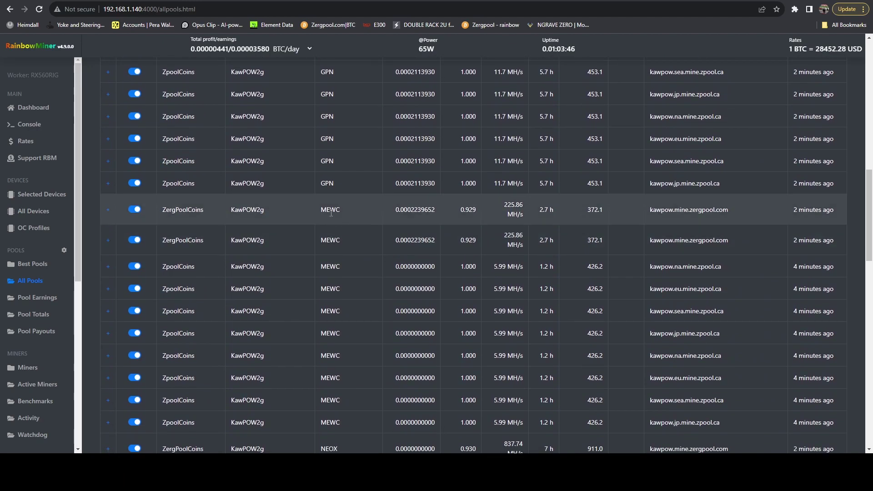
{"action": "scroll", "coordinate": [331, 209], "scroll_direction": "down", "scroll_amount": 5}
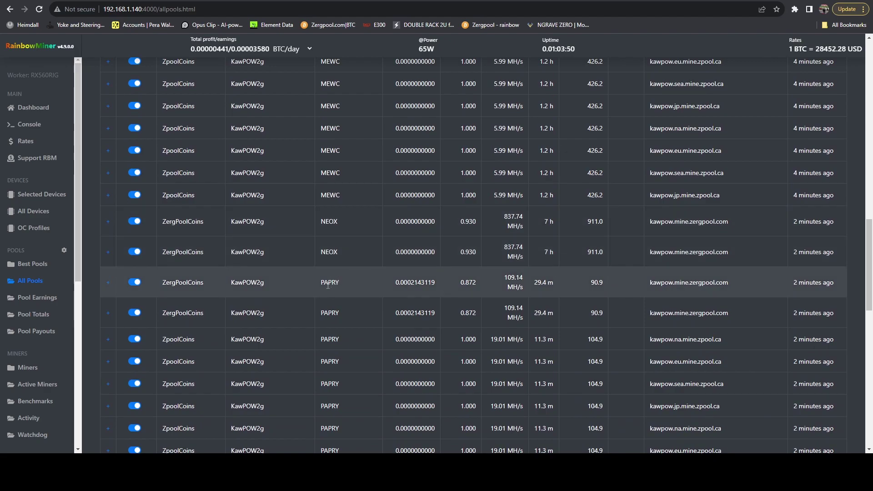
{"action": "scroll", "coordinate": [342, 284], "scroll_direction": "down", "scroll_amount": 8}
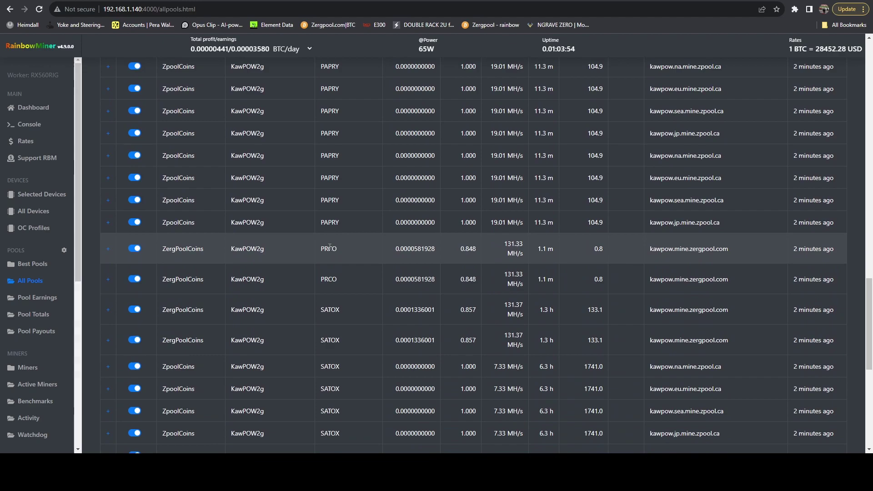
{"action": "scroll", "coordinate": [330, 248], "scroll_direction": "down", "scroll_amount": 3}
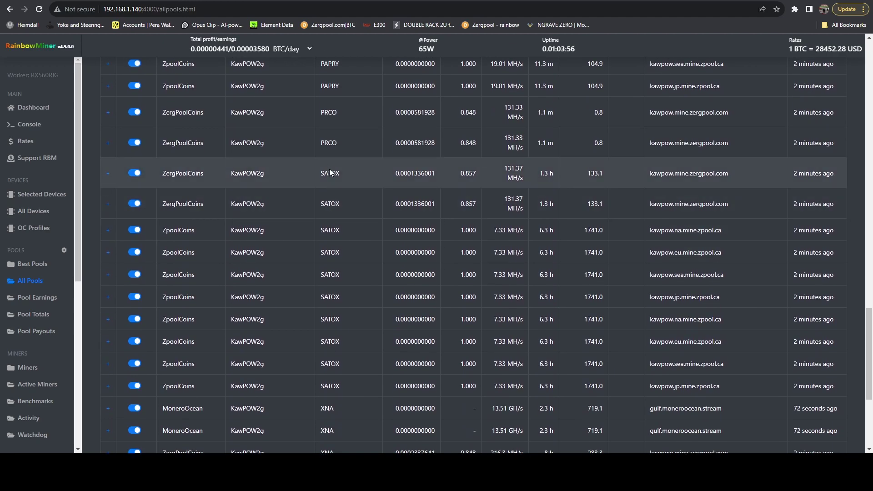
{"action": "scroll", "coordinate": [326, 178], "scroll_direction": "down", "scroll_amount": 4}
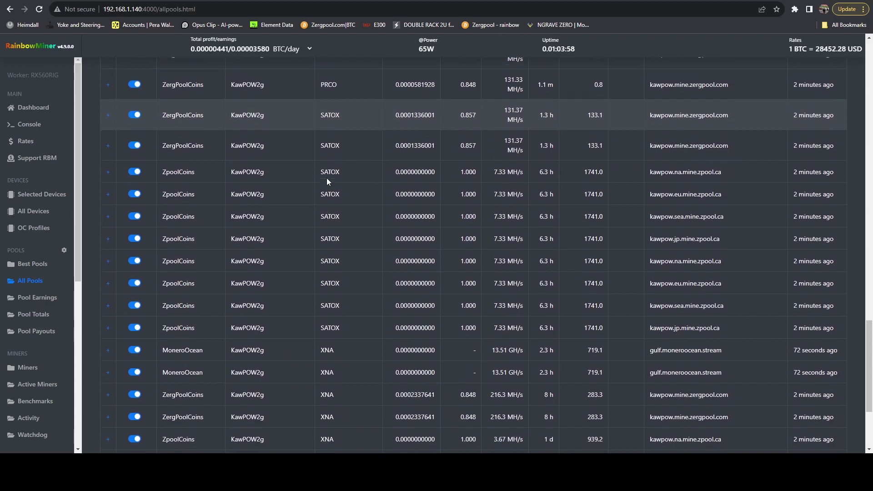
{"action": "scroll", "coordinate": [336, 227], "scroll_direction": "down", "scroll_amount": 1}
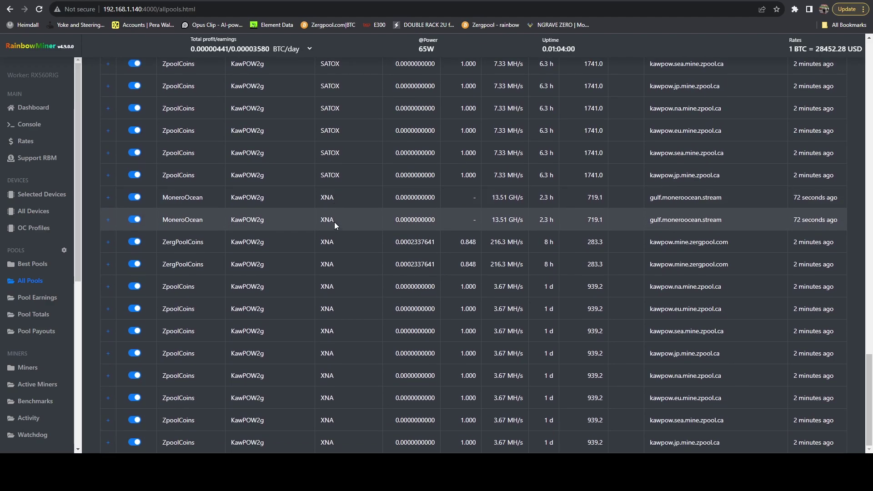
{"action": "scroll", "coordinate": [387, 318], "scroll_direction": "up", "scroll_amount": 15}
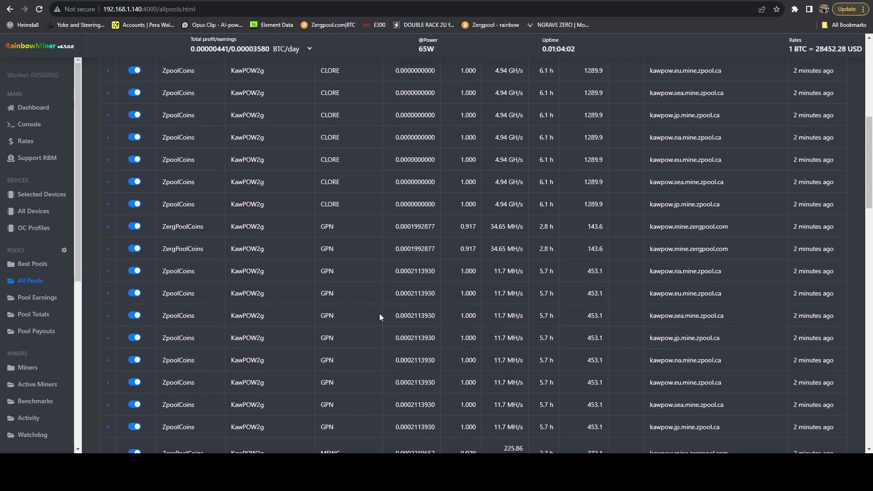
{"action": "scroll", "coordinate": [379, 314], "scroll_direction": "up", "scroll_amount": 8}
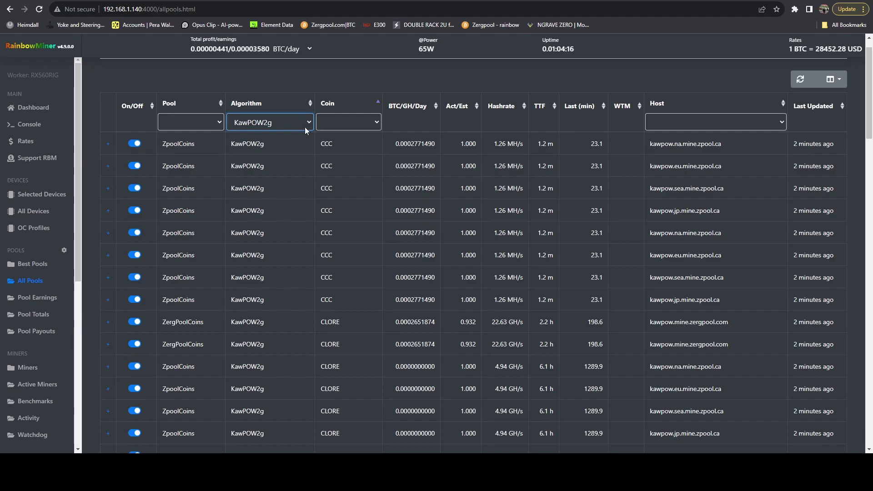
Open Miners, sort by sat/W descending, and briefly mark the Mike and Take2 row figures.
{"action": "left_click", "coordinate": [35, 371]}
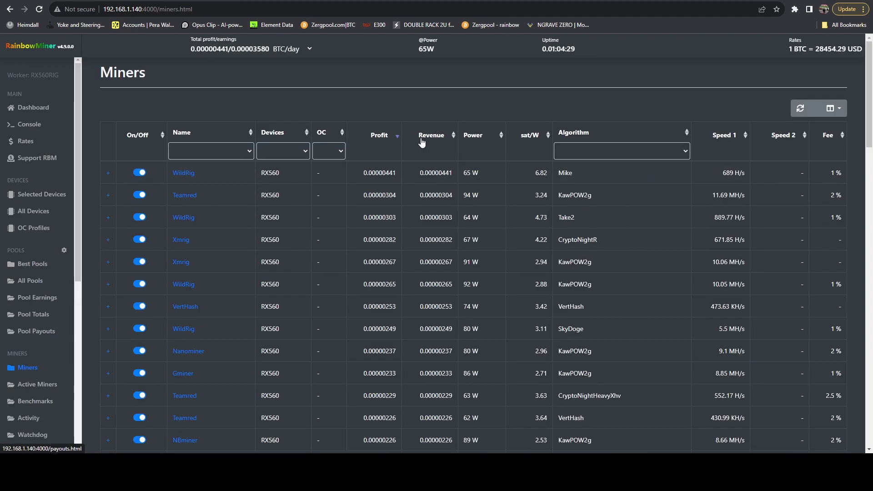
{"action": "left_click", "coordinate": [530, 135]}
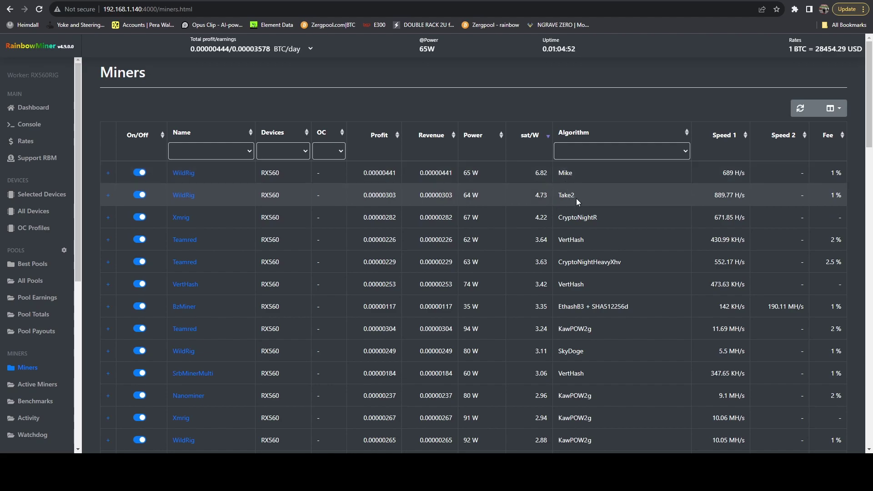
{"action": "left_click_drag", "start_coordinate": [572, 195], "coordinate": [518, 168]}
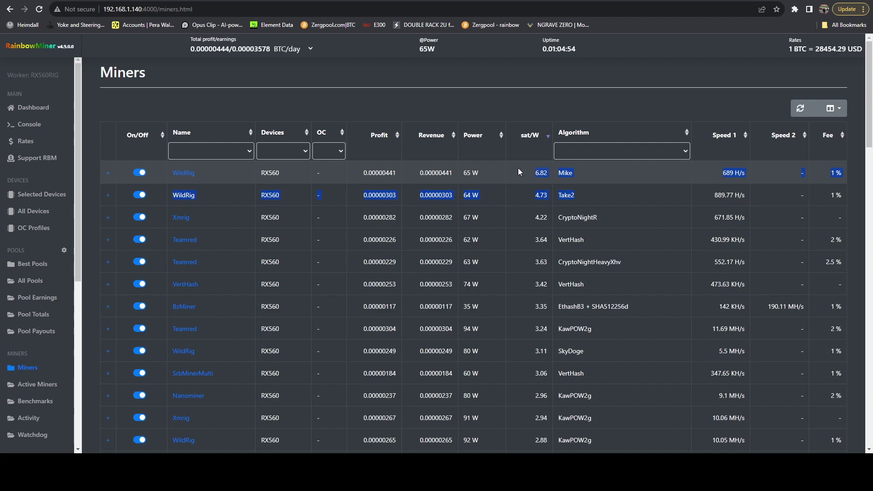
{"action": "left_click", "coordinate": [586, 173]}
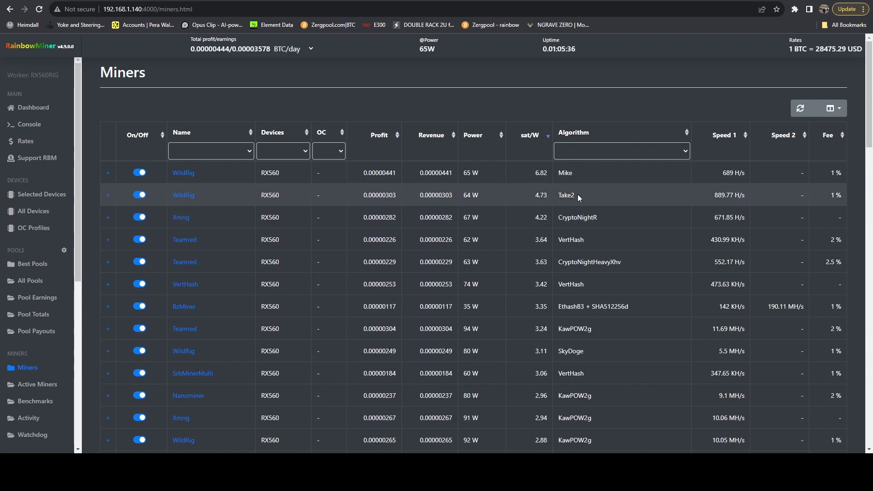
Select the WildRig Take2 row from Take2 to OC, then scroll the table down and up.
{"action": "left_click_drag", "start_coordinate": [555, 195], "coordinate": [263, 201]}
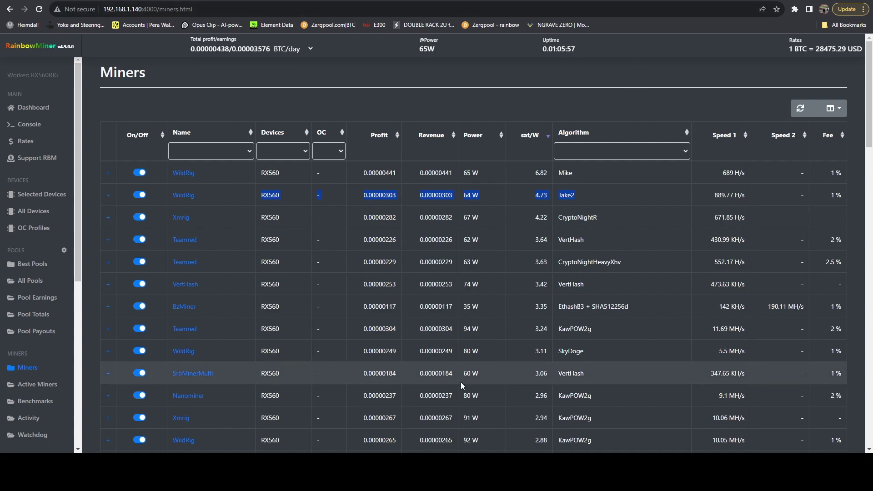
{"action": "scroll", "coordinate": [653, 260], "scroll_direction": "down", "scroll_amount": 2}
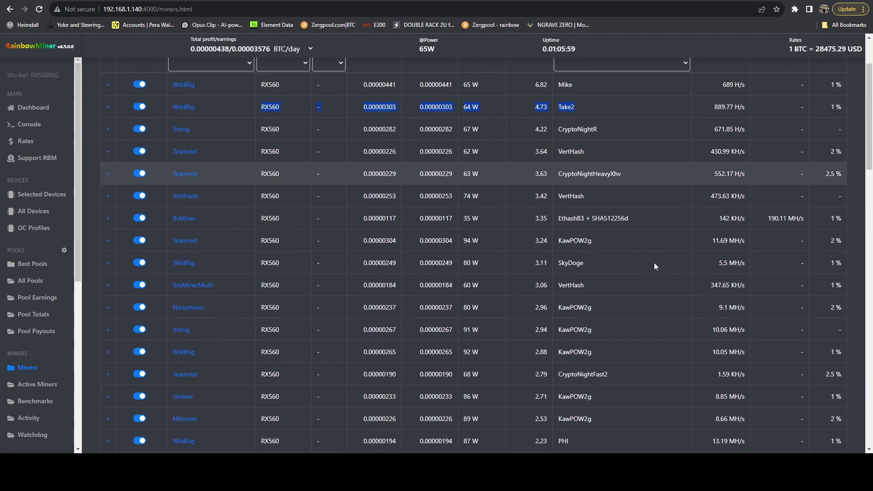
{"action": "scroll", "coordinate": [653, 260], "scroll_direction": "up", "scroll_amount": 2}
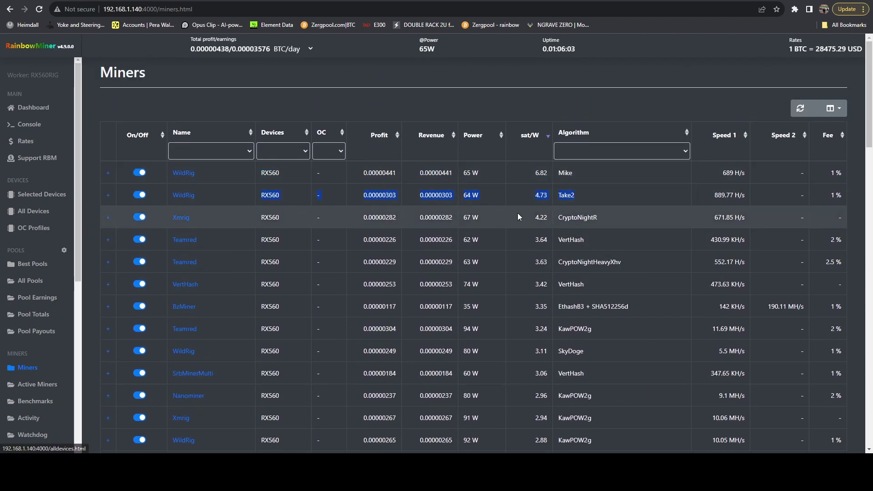
{"action": "scroll", "coordinate": [512, 224], "scroll_direction": "down", "scroll_amount": 6}
{"action": "scroll", "coordinate": [500, 254], "scroll_direction": "up", "scroll_amount": 6}
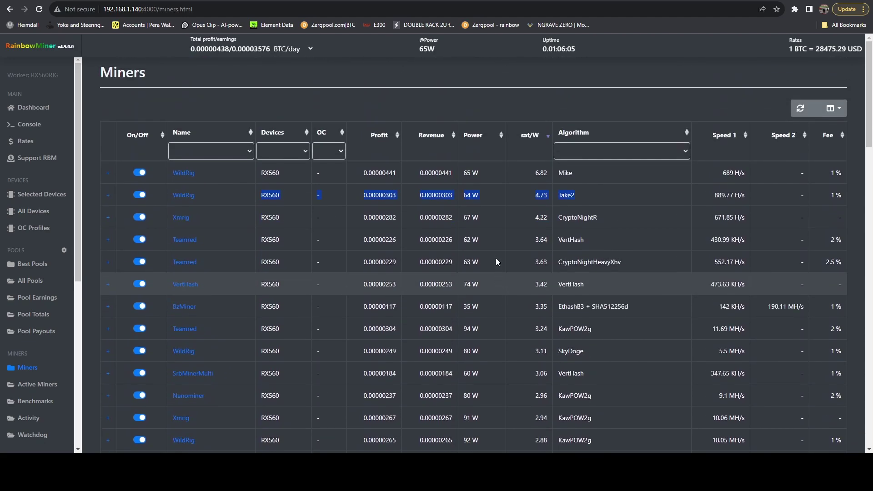